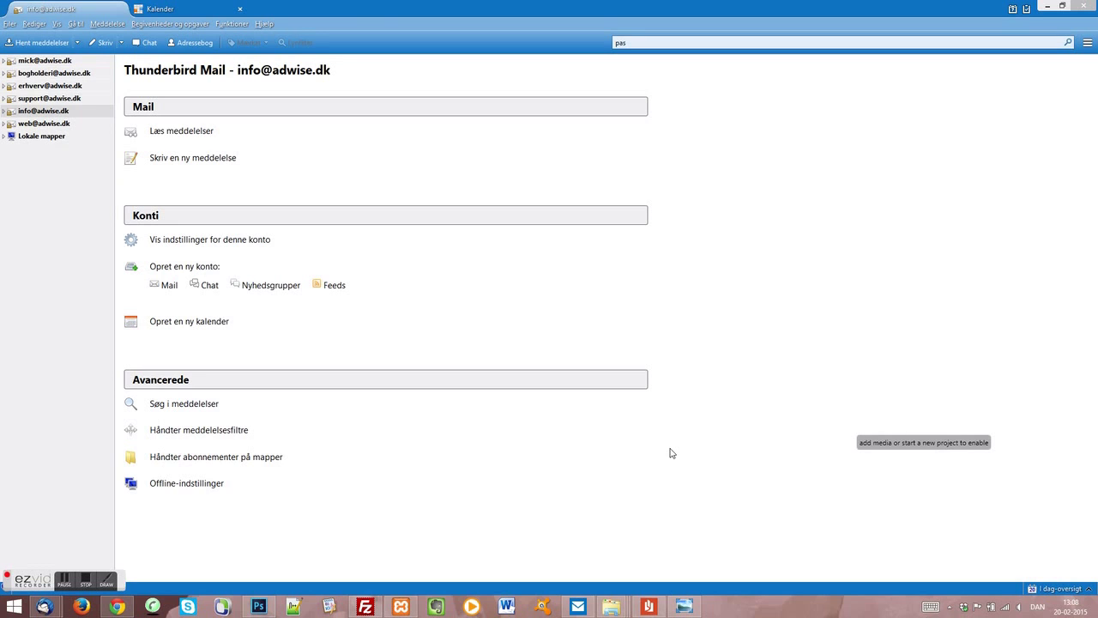
Step: Open the Eksisterende mailkonto… form from the ≡ menu and focus the e-mail address field
left_click(1087, 44)
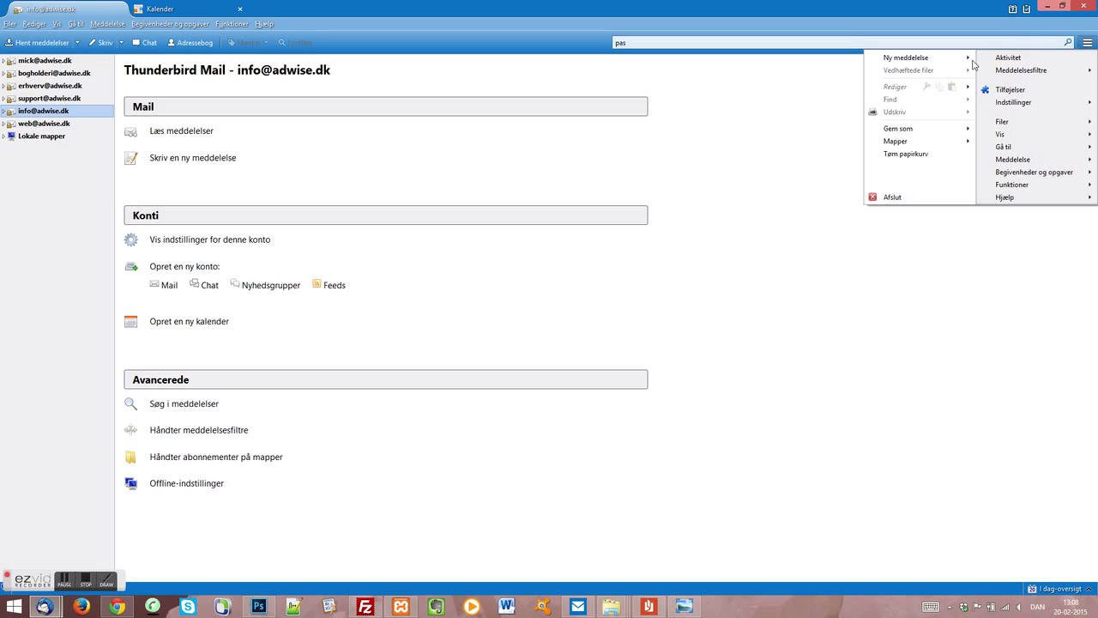
mouse_move(963, 60)
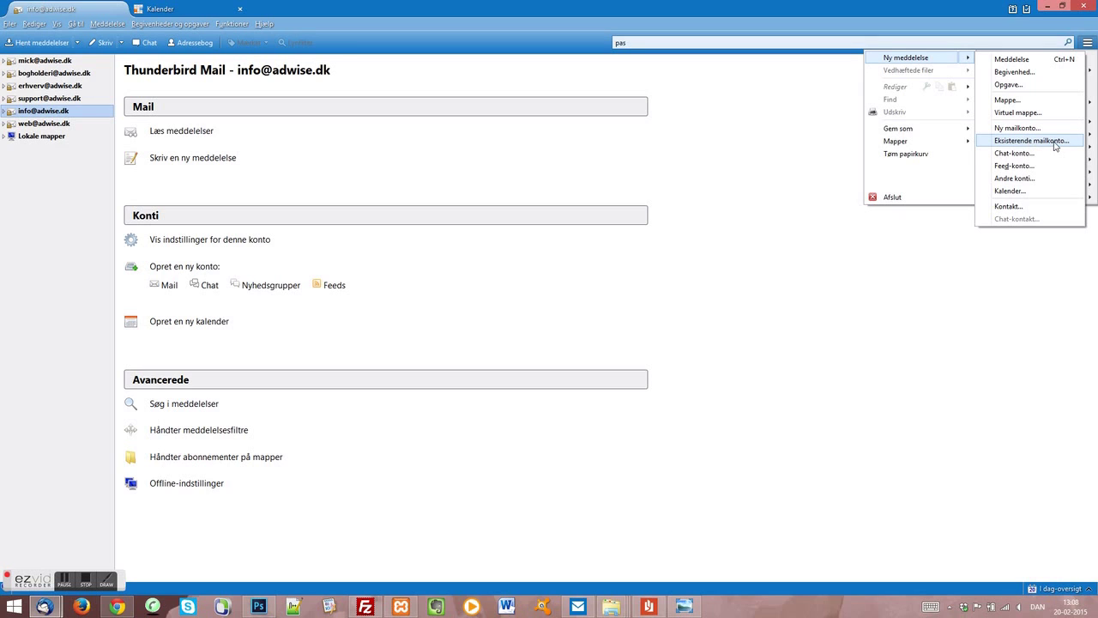
left_click(1055, 146)
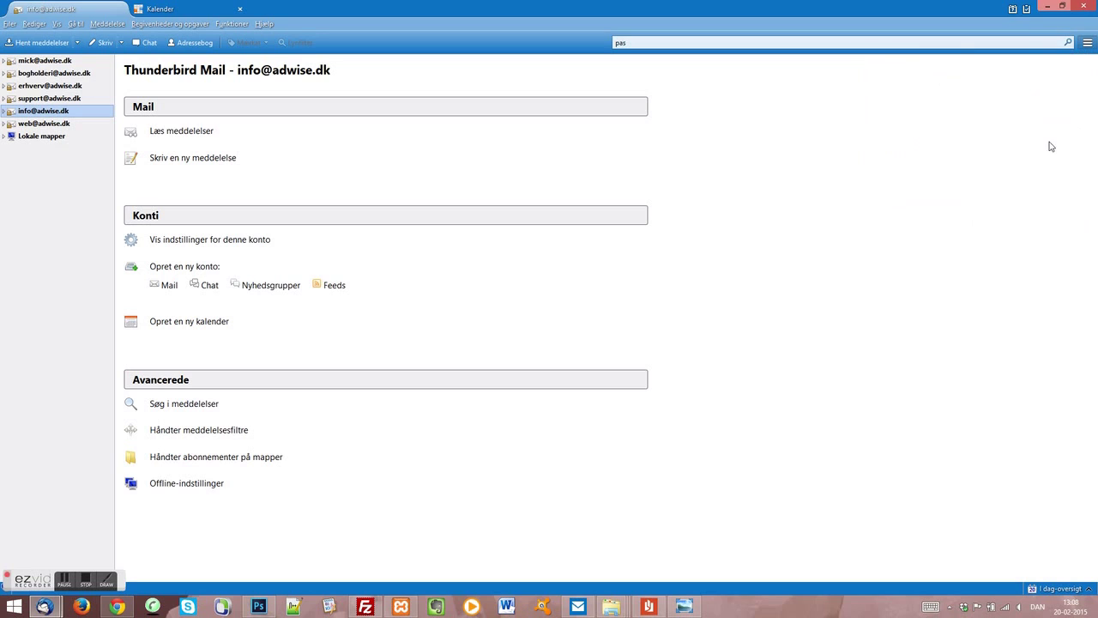
left_click(411, 219)
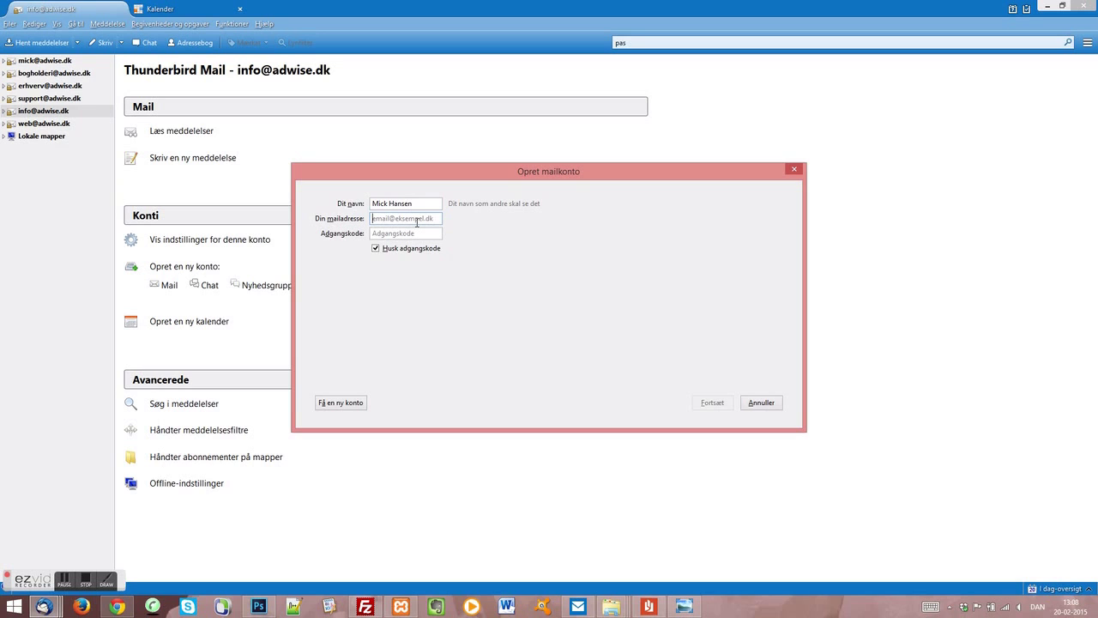
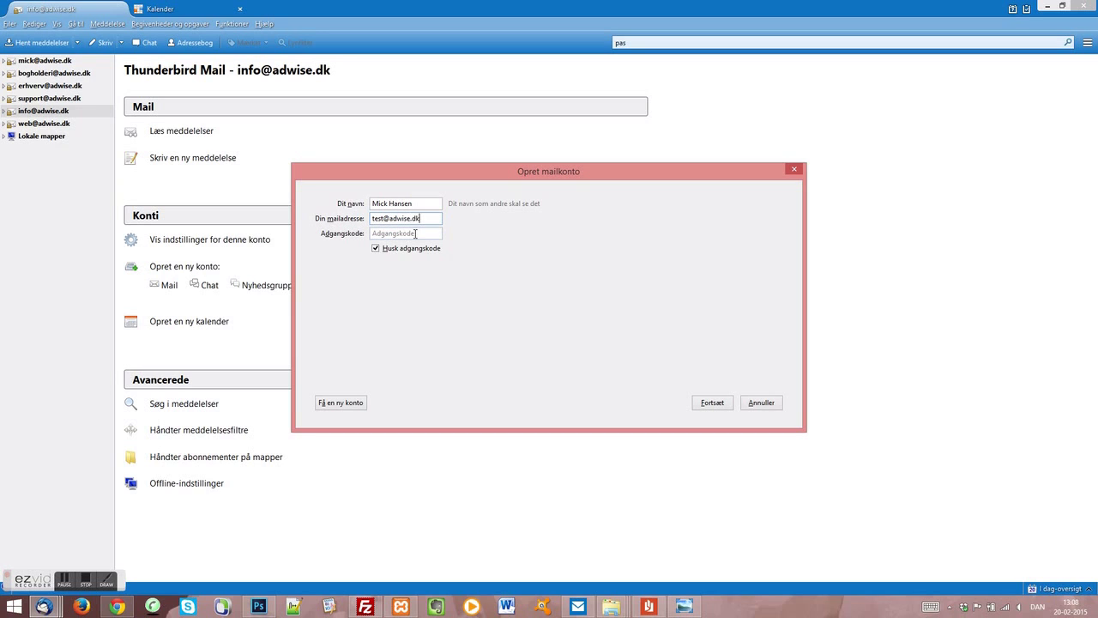
Step: Enter the test account's e-mail address and password, then continue to the settings lookup
left_click(394, 235)
type("******")
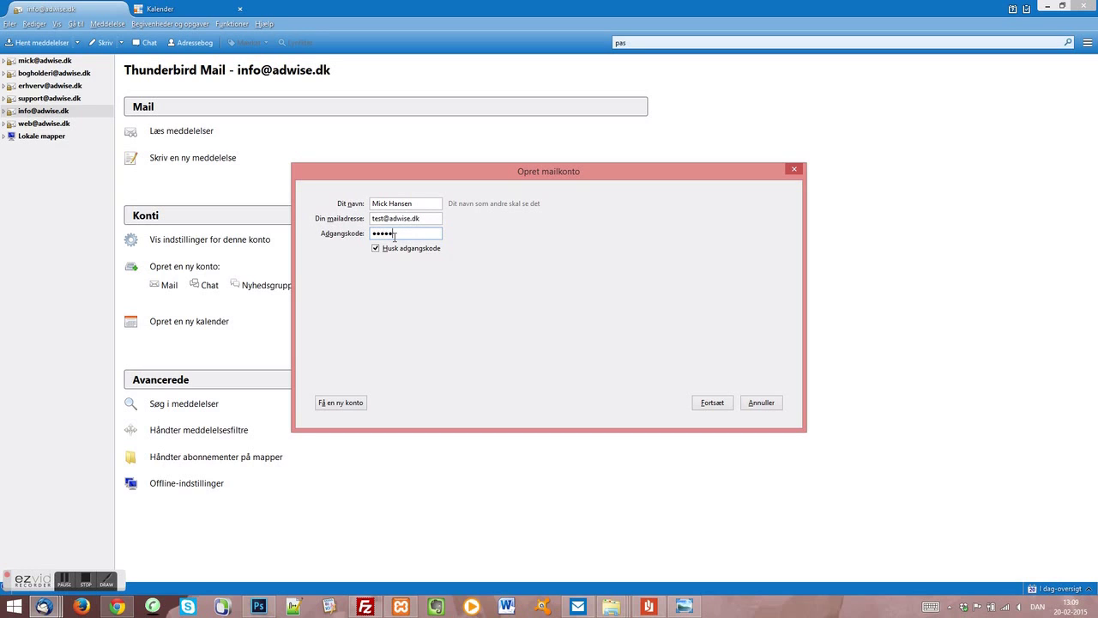
type("*****")
left_click(718, 403)
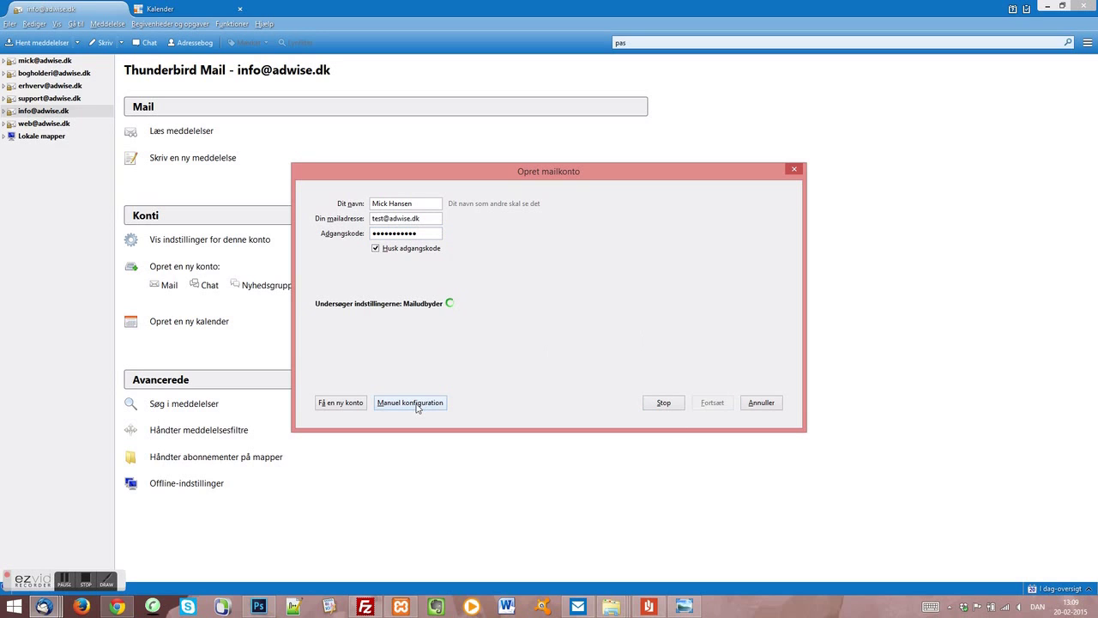
Step: Switch to manual configuration and change the incoming server to imap.gigahost.dk
left_click(415, 403)
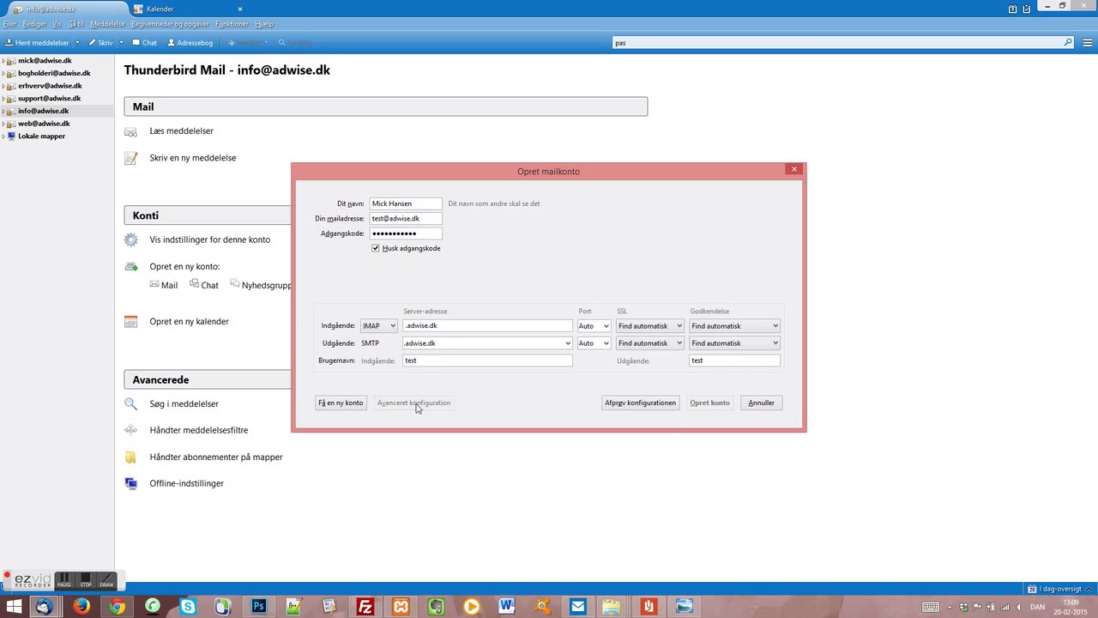
left_click(407, 326)
type("imap")
key("Right")
key("Right")
key("Right")
key("Right")
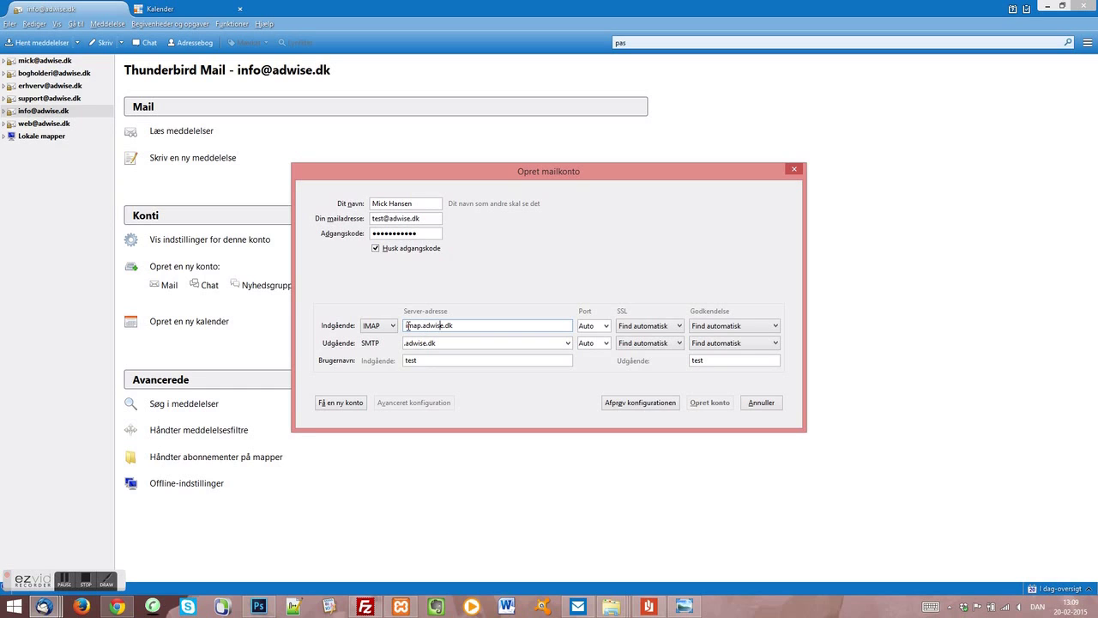
key("BackSpace")
key("BackSpace")
key("BackSpace")
key("BackSpace")
key("BackSpace")
key("BackSpace")
type("gigahost")
Step: Change the outgoing server to smtp.gigahost.dk, retest the configuration, and create the account
left_click(406, 343)
key("BackSpace")
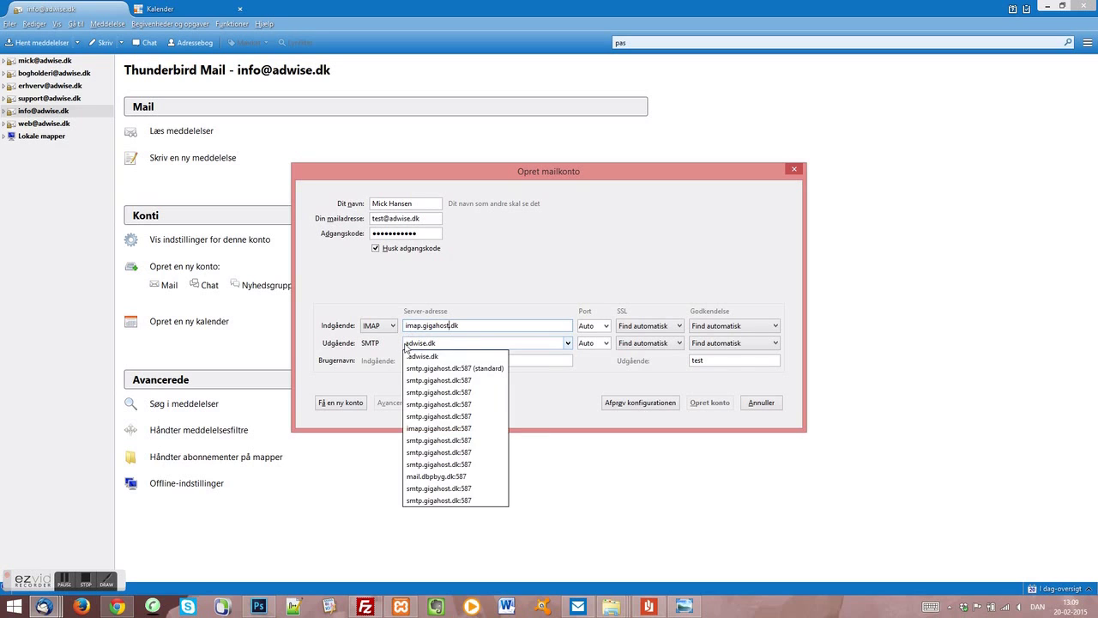
type(".")
type("sm")
type("tp")
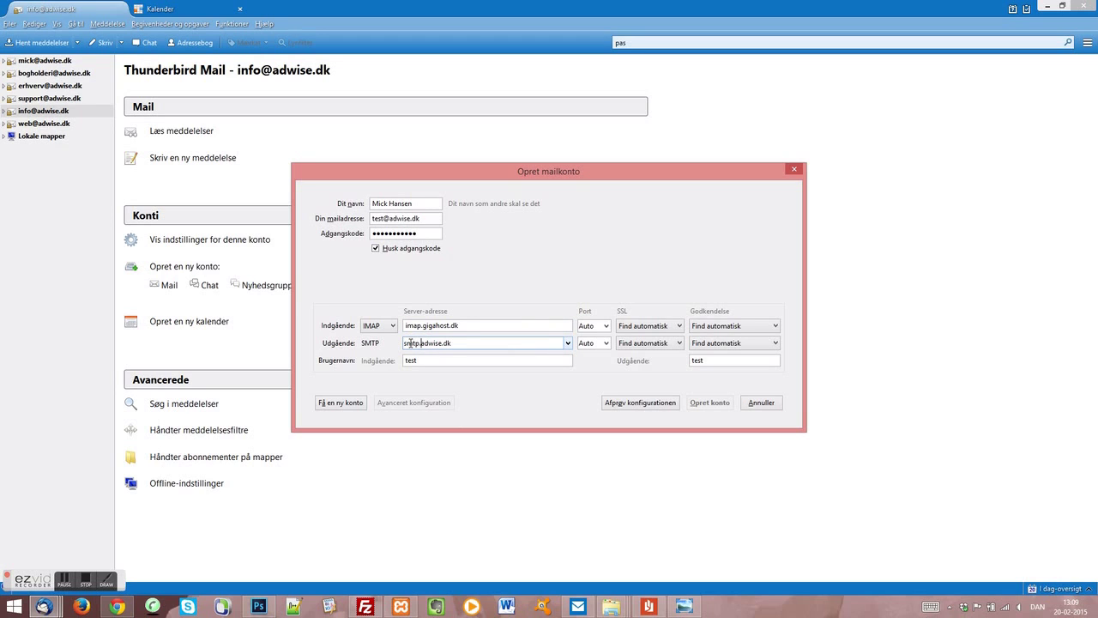
key("BackSpace")
key("BackSpace")
key("BackSpace")
key("BackSpace")
key("BackSpace")
key("BackSpace")
key("BackSpace")
type(".gigahost")
left_click(663, 405)
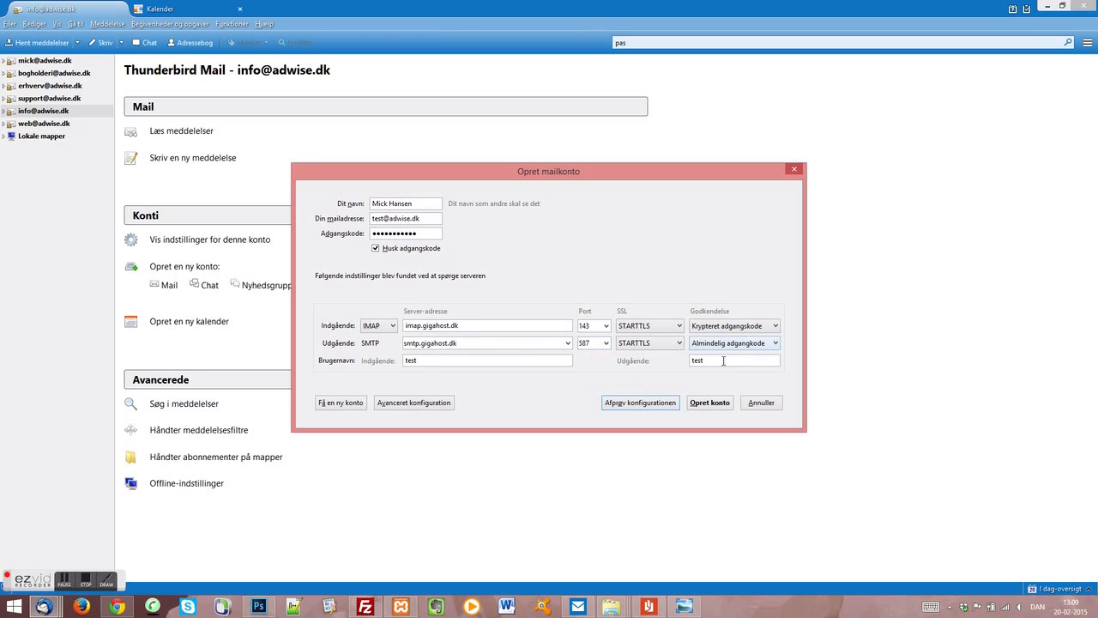
left_click(712, 403)
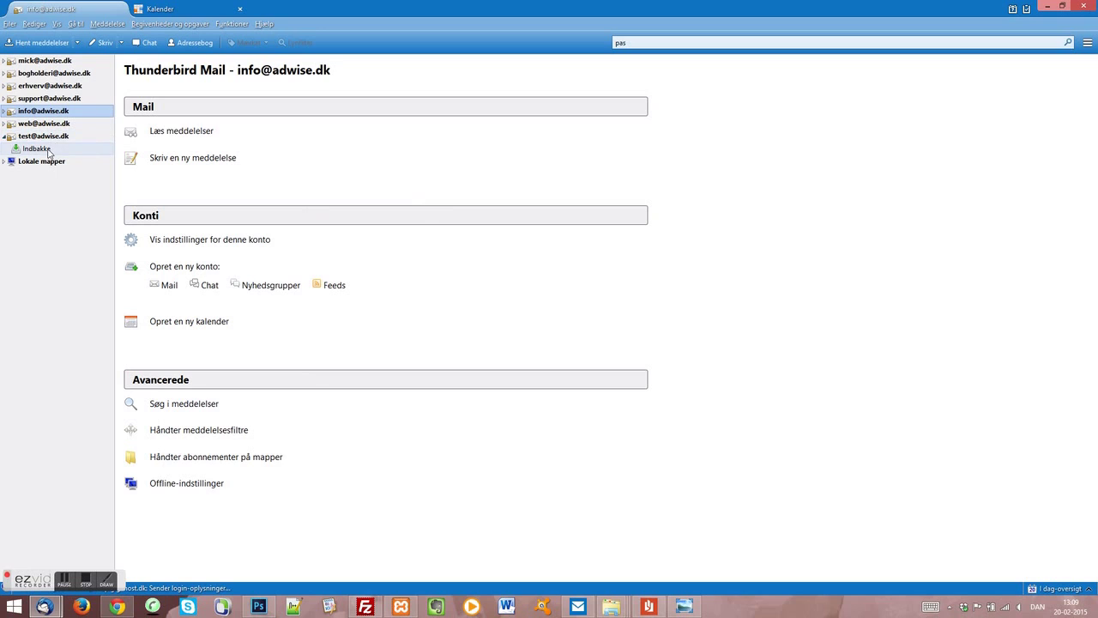
Step: Reopen the Eksisterende mailkonto… form from the ≡ menu to add a second account
left_click(1087, 46)
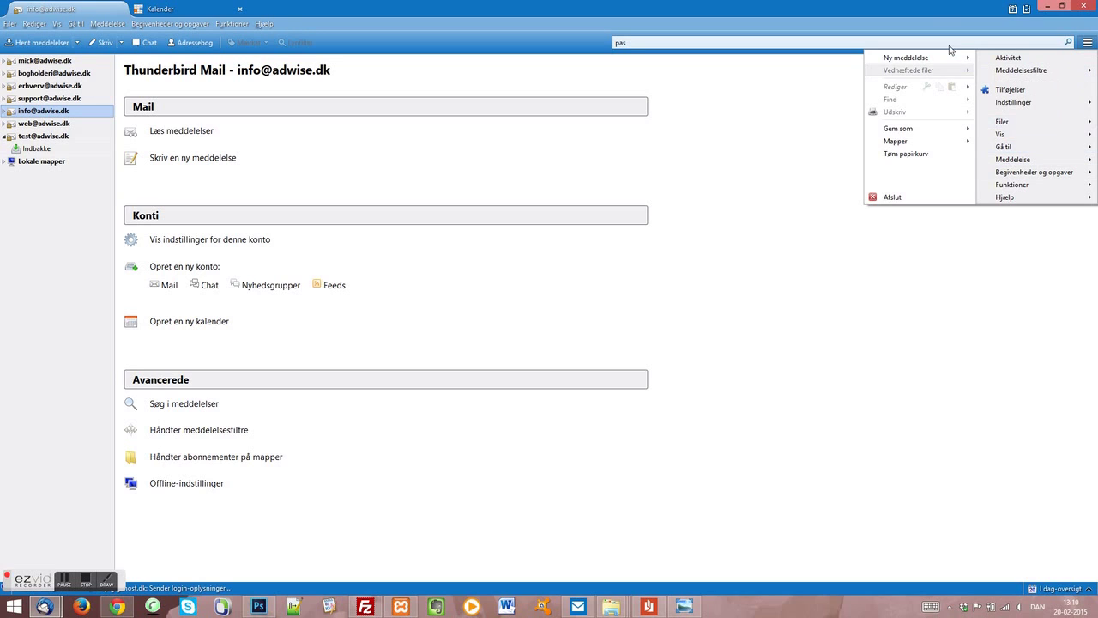
mouse_move(950, 59)
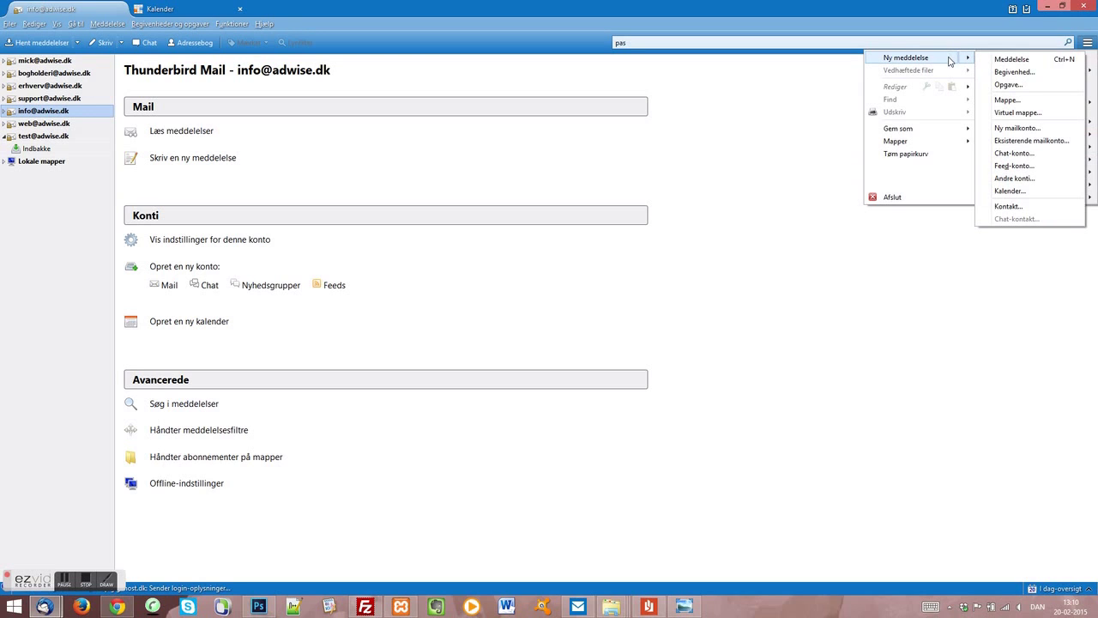
left_click(1018, 141)
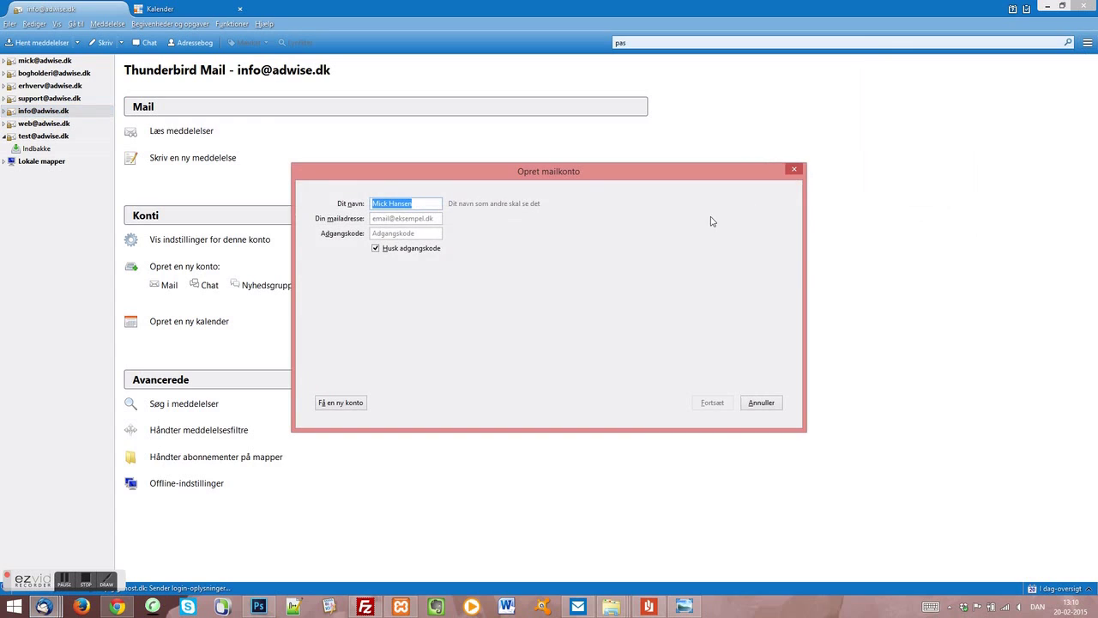
Step: Enter the temporary account's e-mail address and password, then continue to the server lookup
left_click(409, 218)
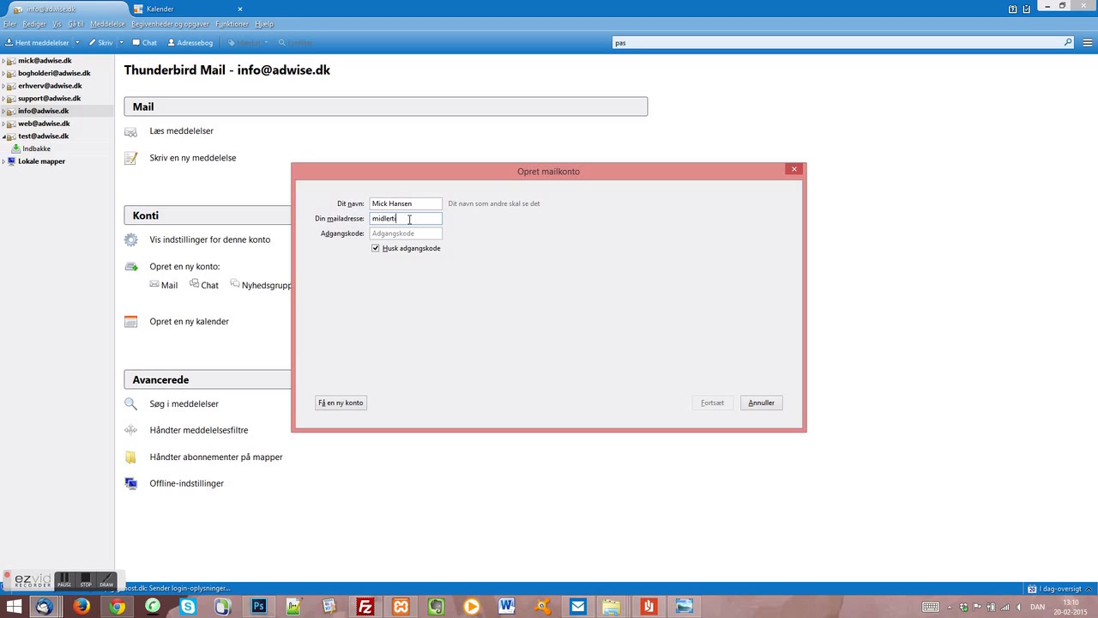
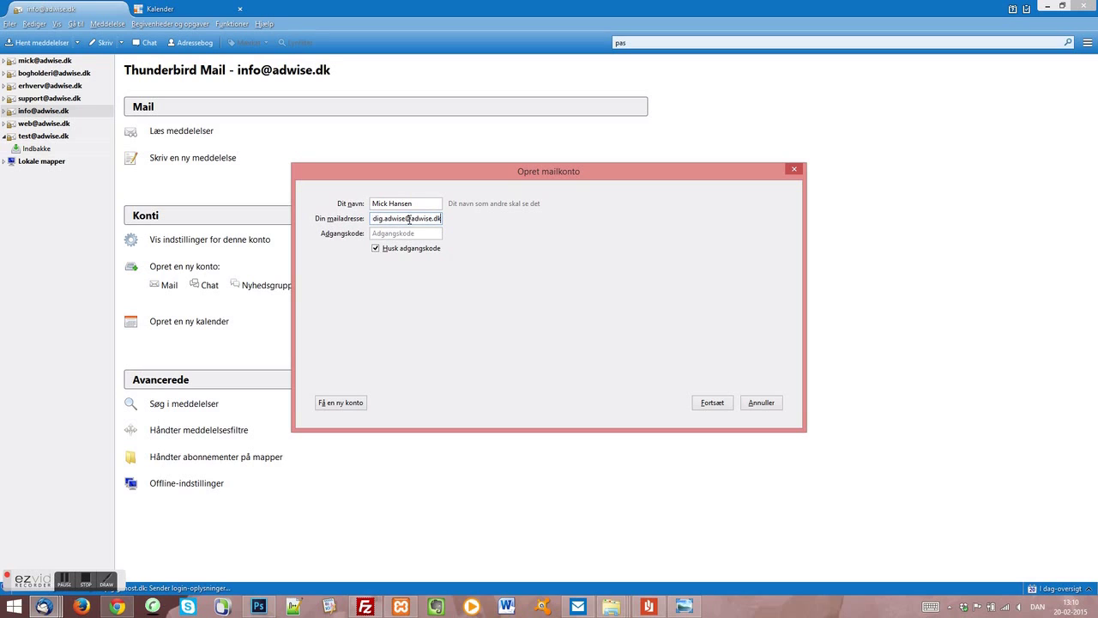
left_click(407, 233)
type("••••")
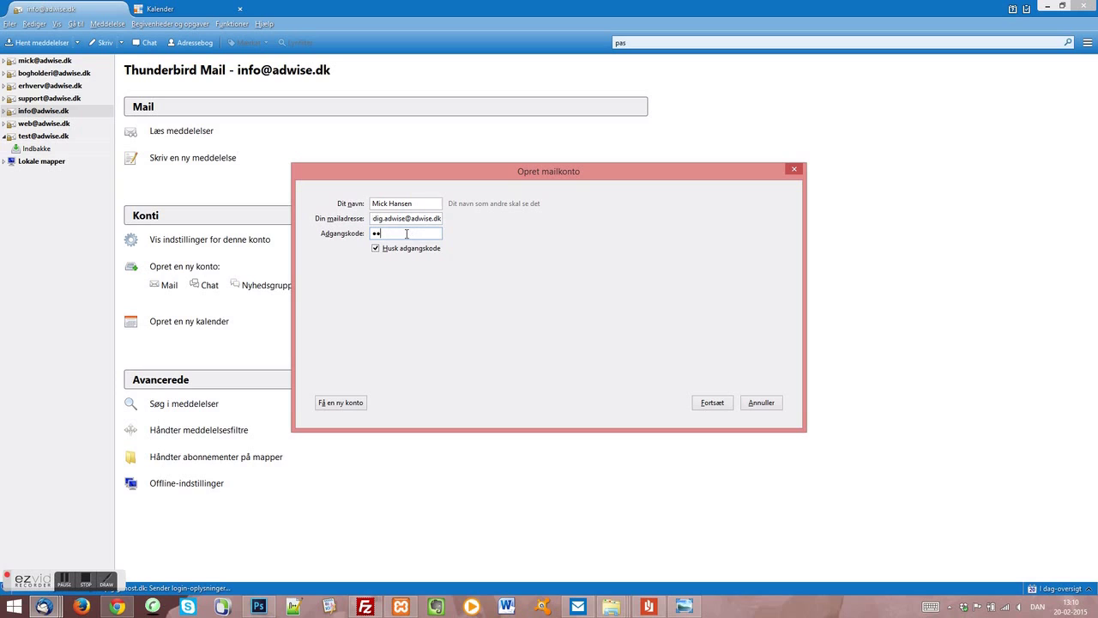
type("•••••••")
left_click(713, 402)
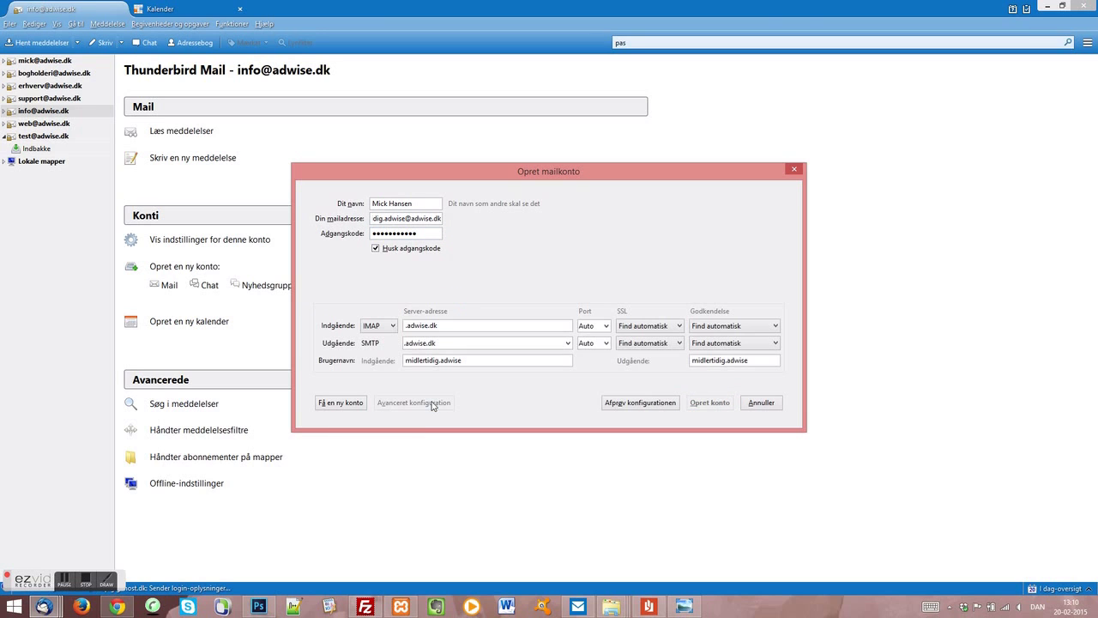
Step: Replace the guessed incoming server name with imap.gigahost.dk
left_click_drag(429, 326, 377, 330)
type("imap")
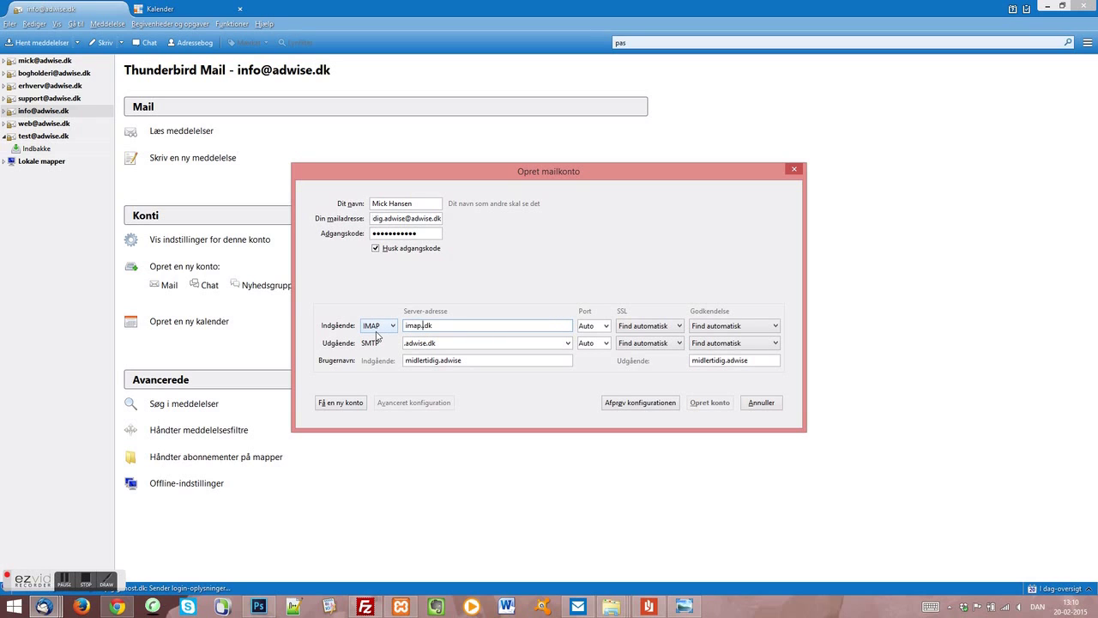
type(".gigahost.dk")
key("Delete")
key("Delete")
key("Delete")
Step: Set the outgoing server to smtp.gigahost.dk, keep IMAP, retest, and create the account
left_click(405, 342)
type(".")
left_click(392, 326)
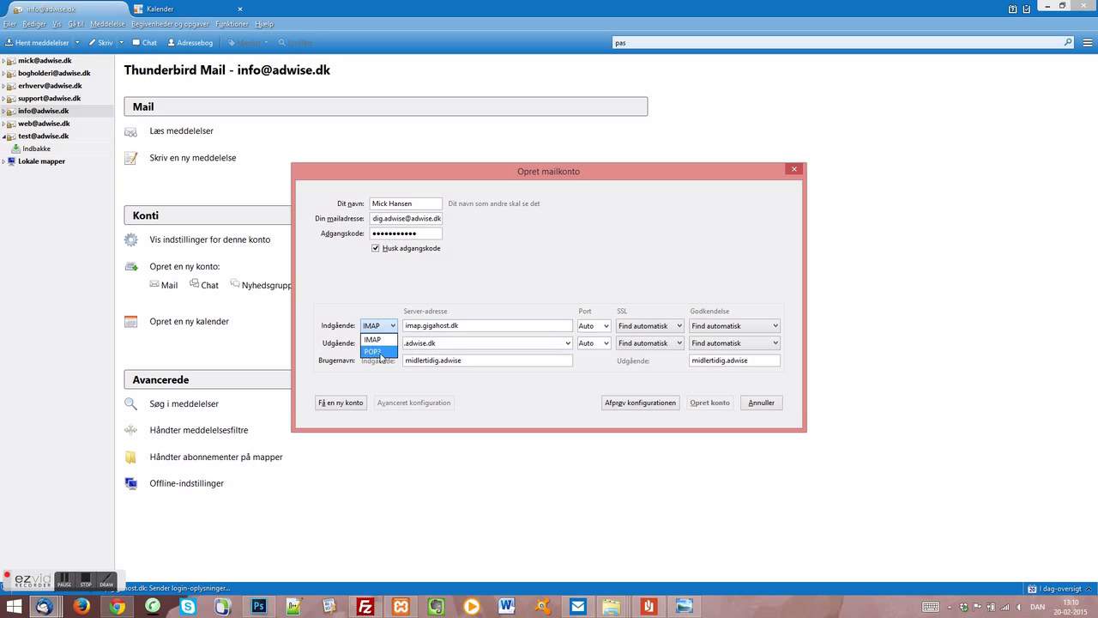
left_click(387, 340)
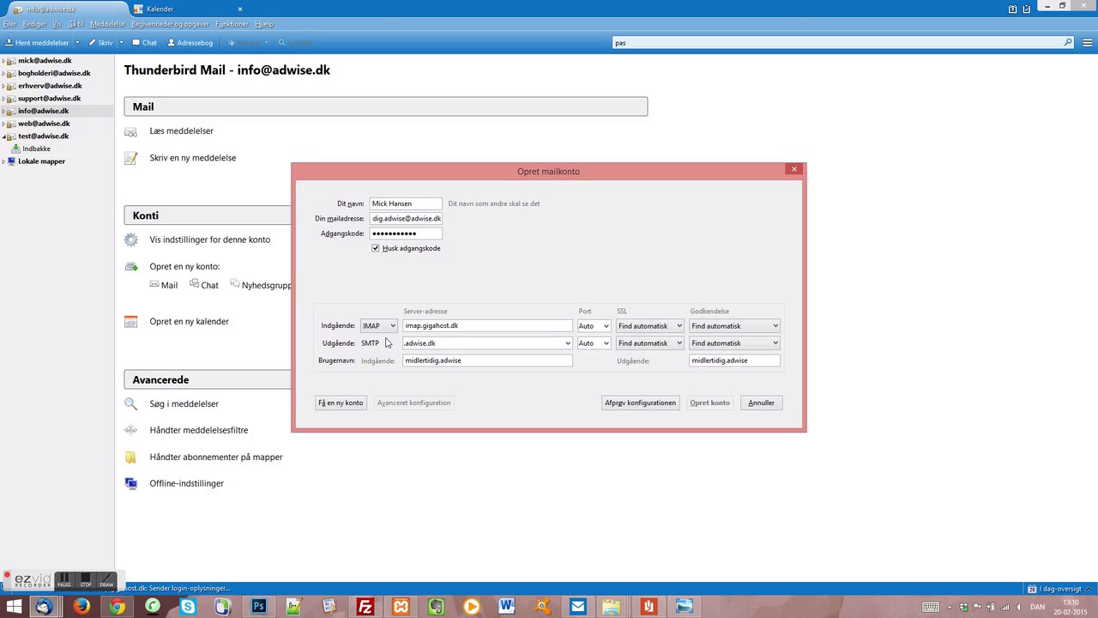
double_click(416, 343)
key("BackSpace")
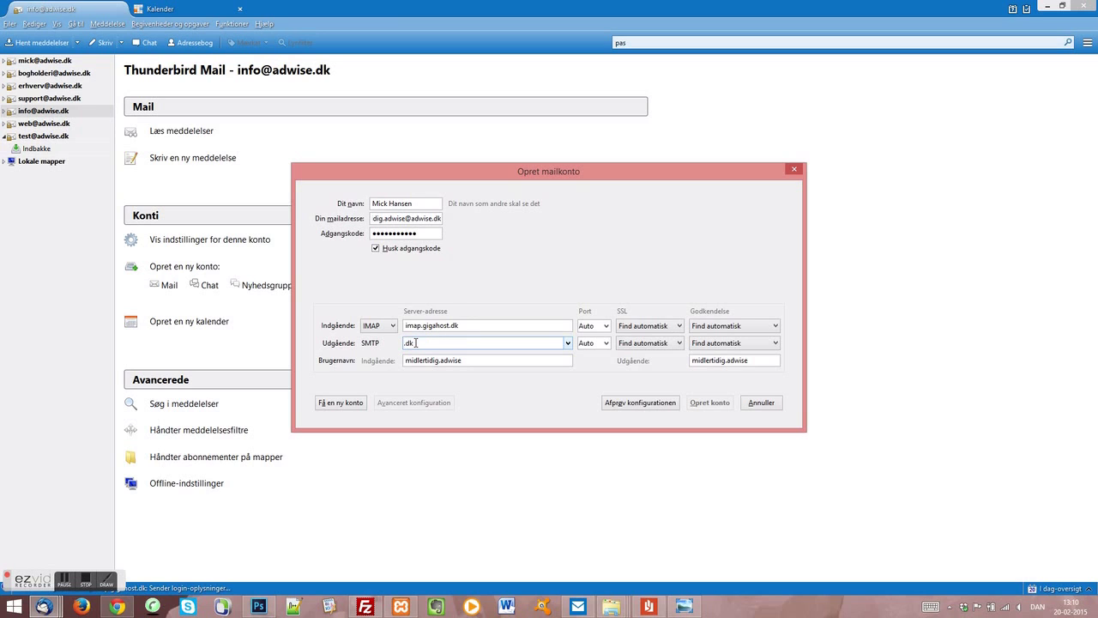
type("smtp.gigahost")
left_click(470, 341)
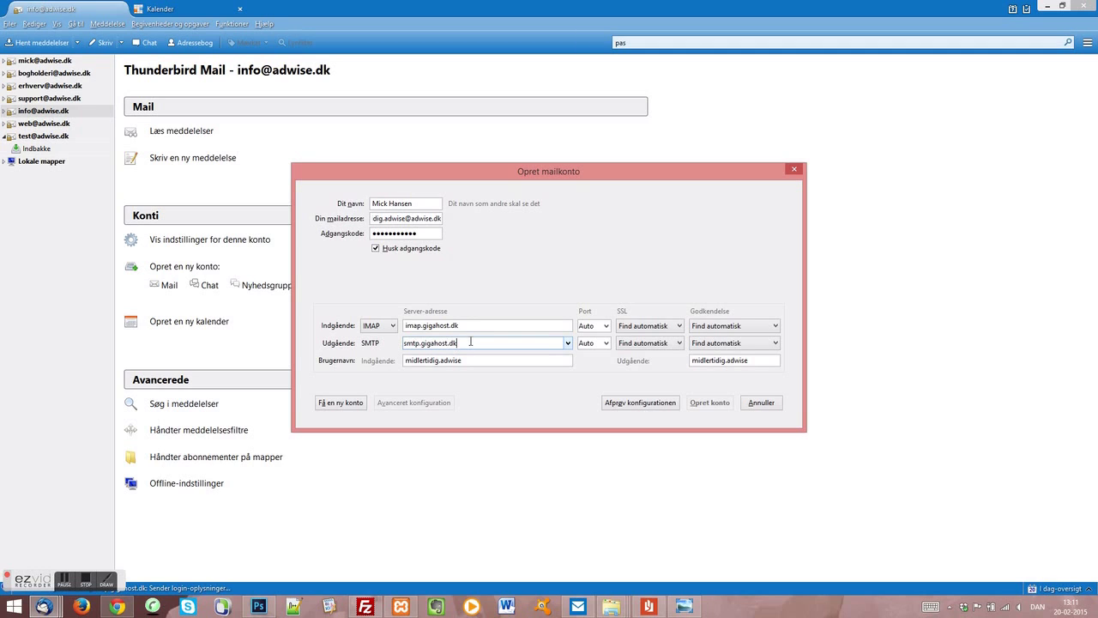
left_click(646, 404)
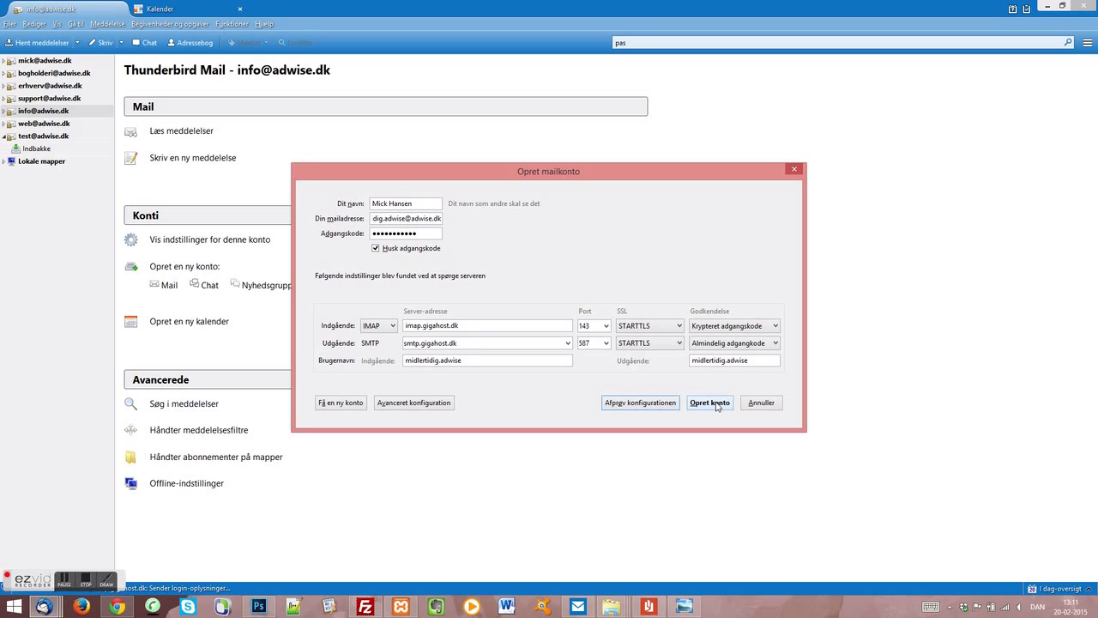
left_click(715, 403)
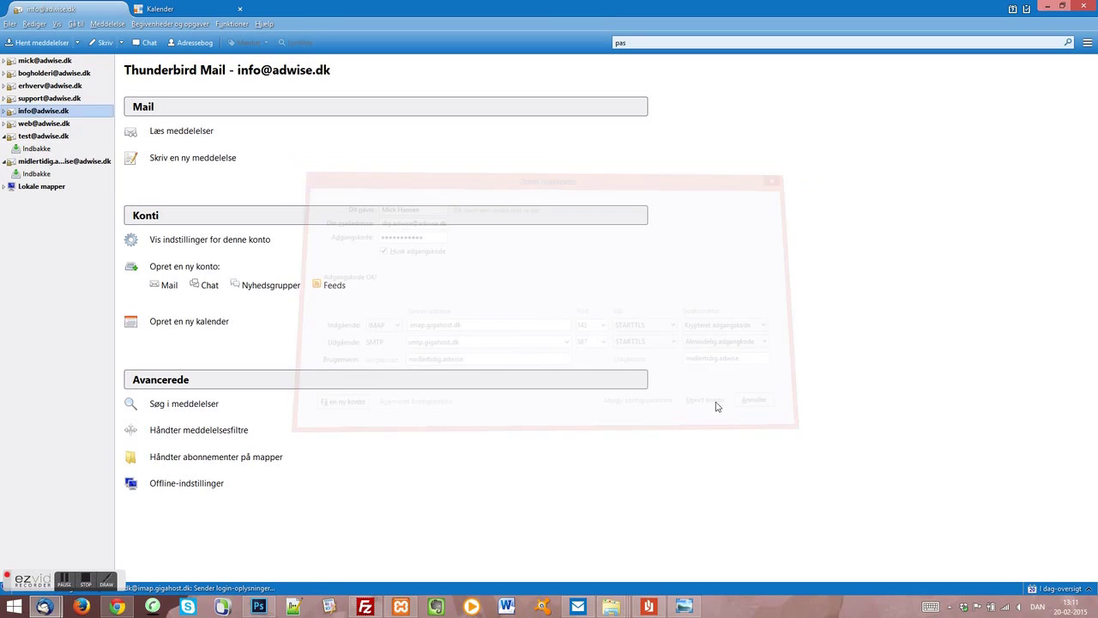
Step: Open the test account's Indbakke to view its account-created message
left_click(49, 150)
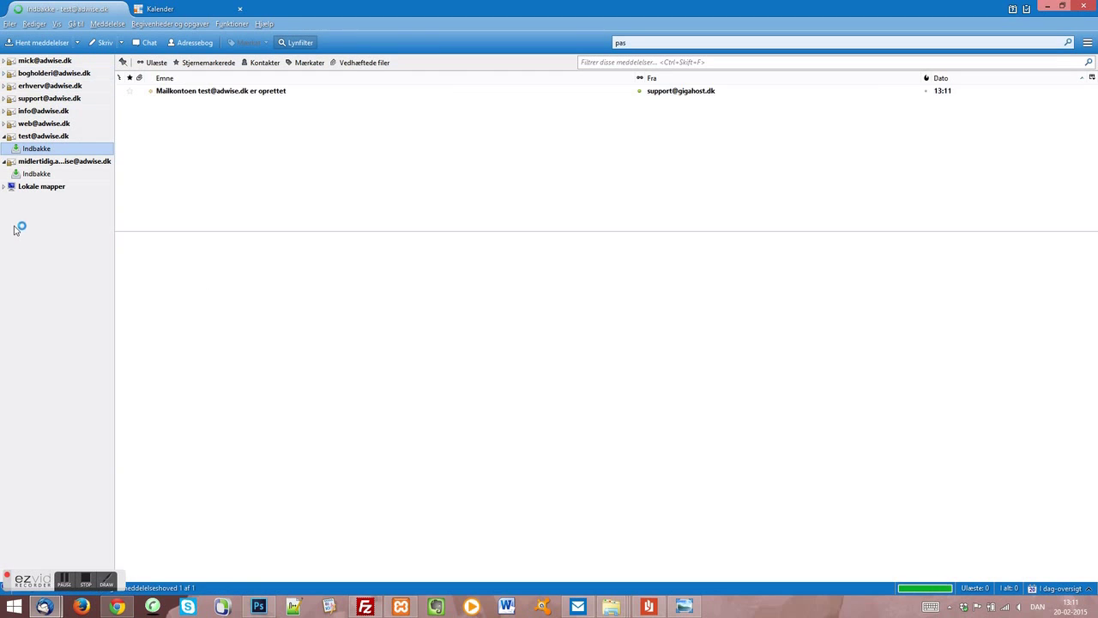
left_click(62, 175)
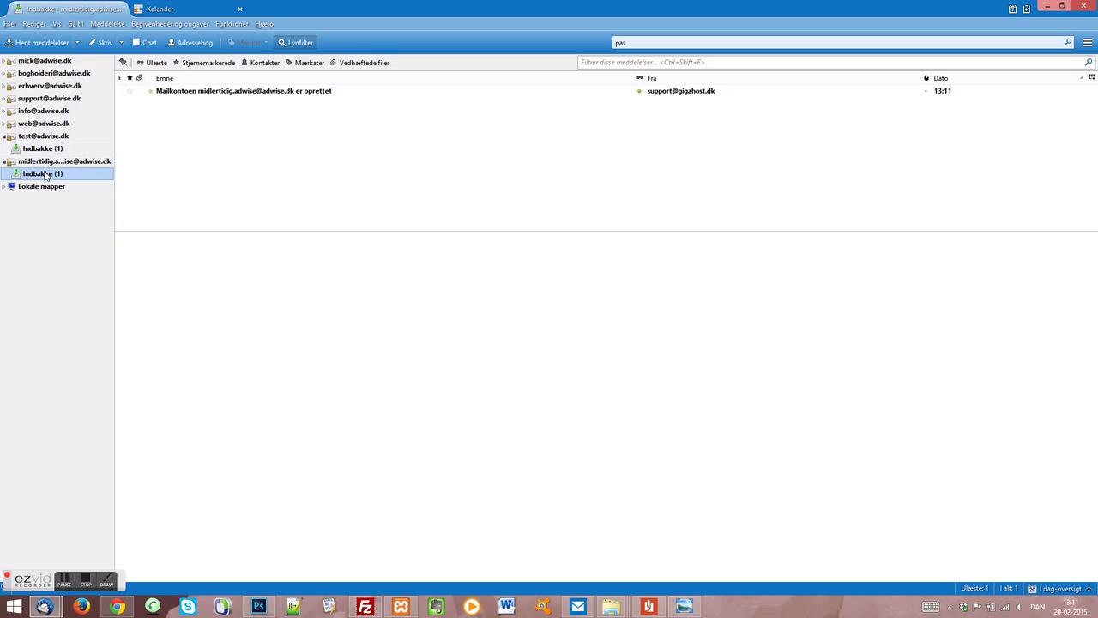
left_click(47, 151)
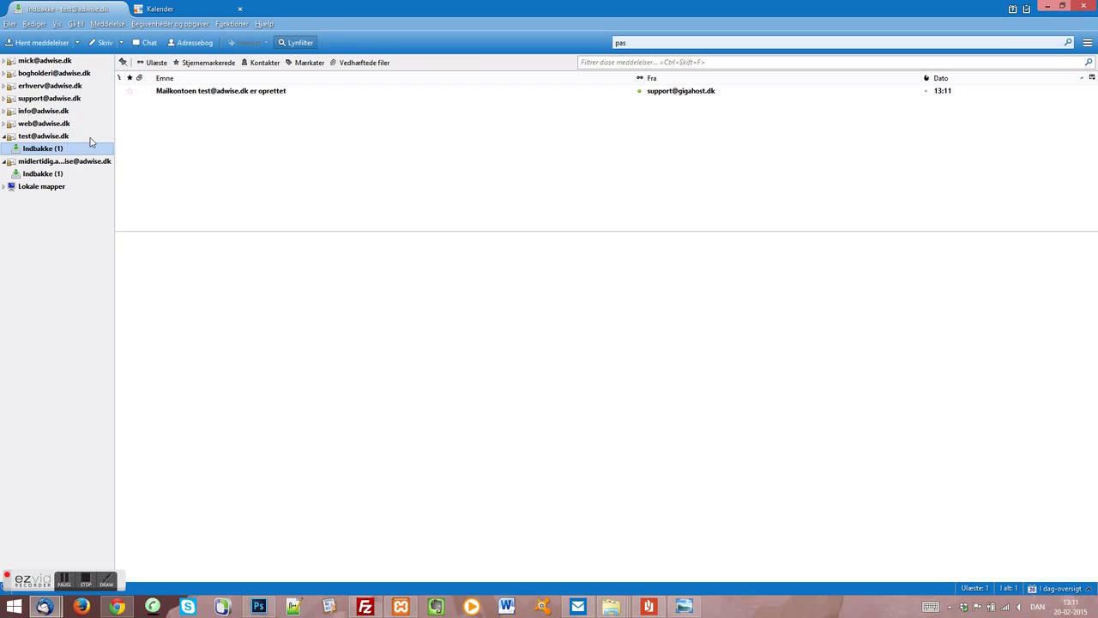
Step: Copy the account-created message into the midlertidig account's Indbakke using Kopier til
right_click(197, 94)
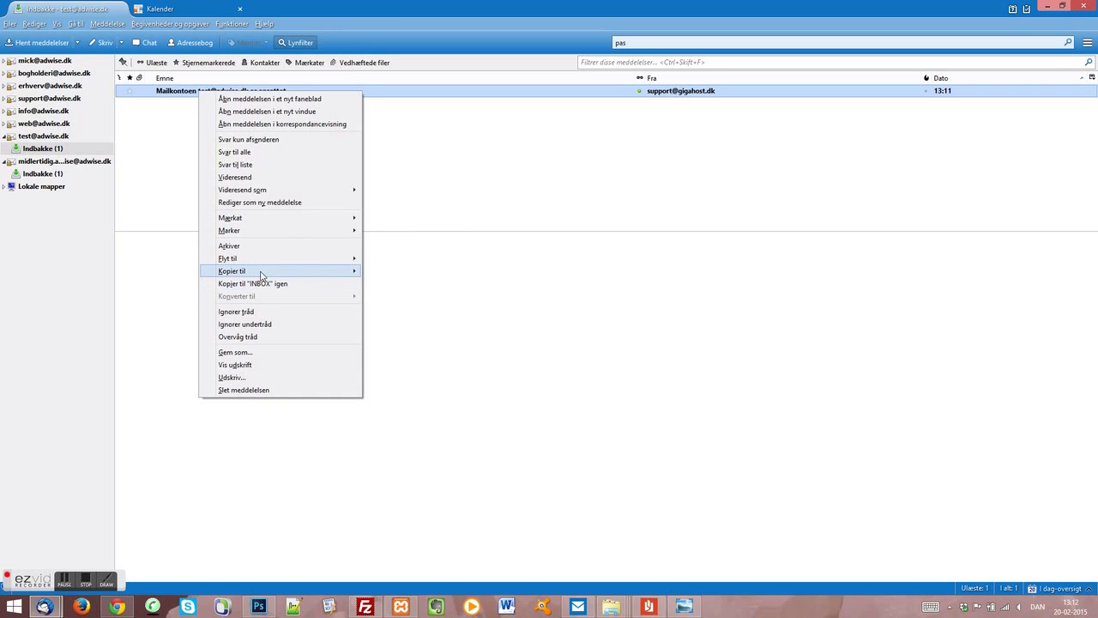
mouse_move(260, 272)
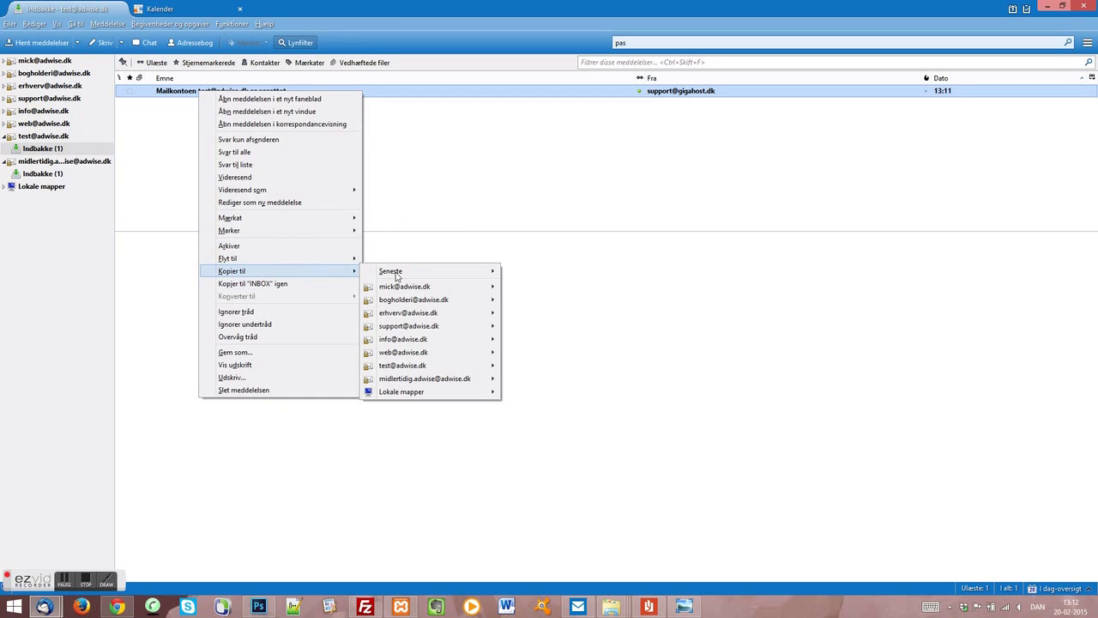
mouse_move(415, 381)
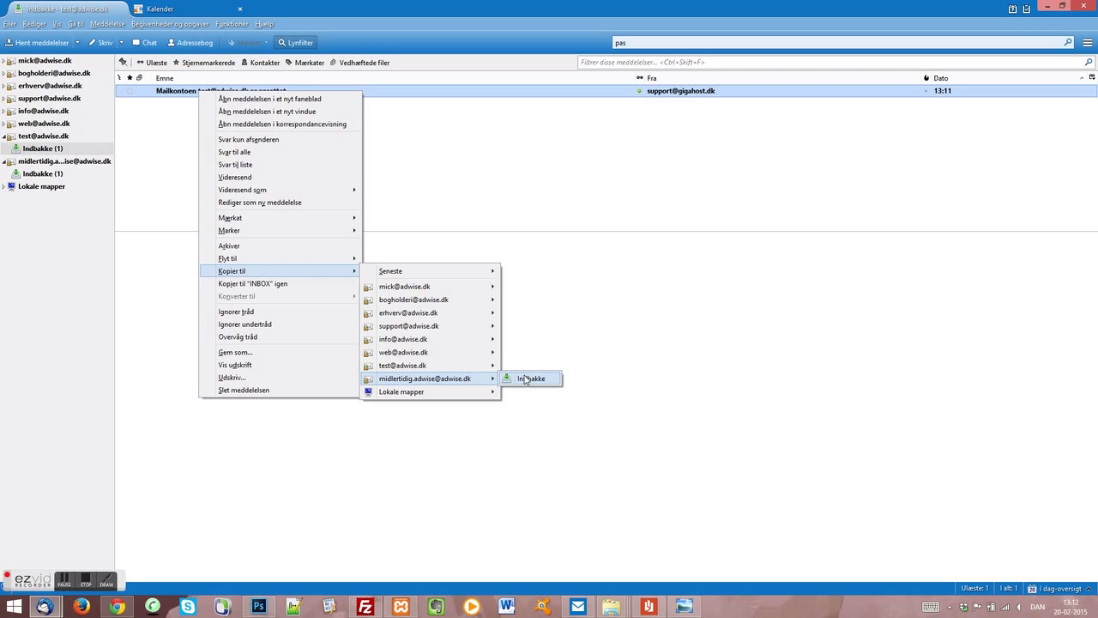
left_click(526, 380)
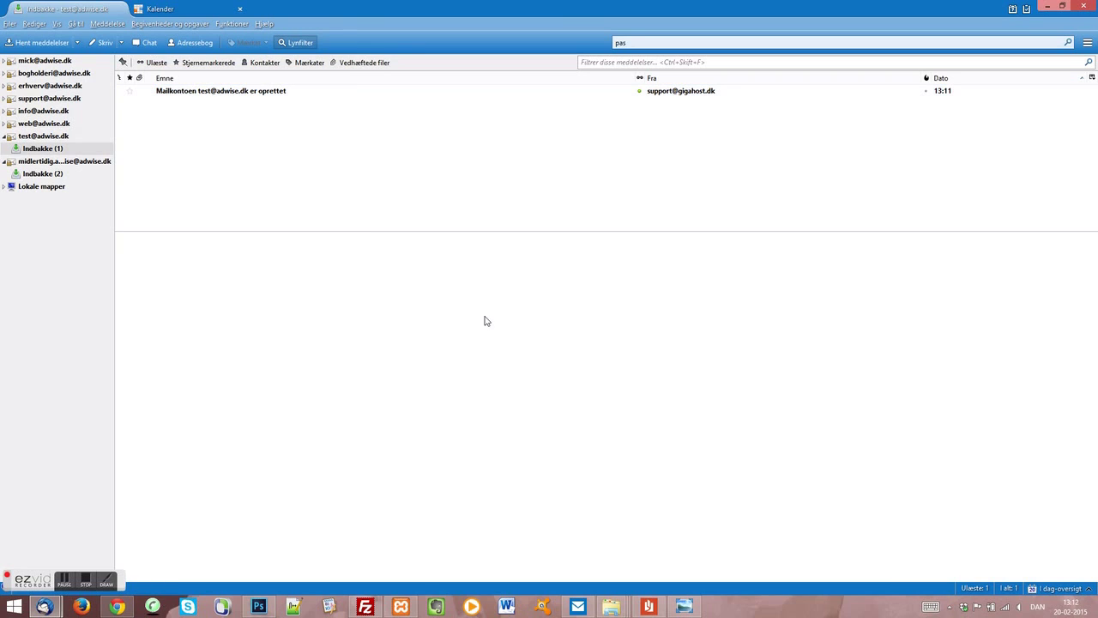
Step: Open the midlertidig account's Indbakke (2) to confirm both account-created messages are there
left_click(59, 177)
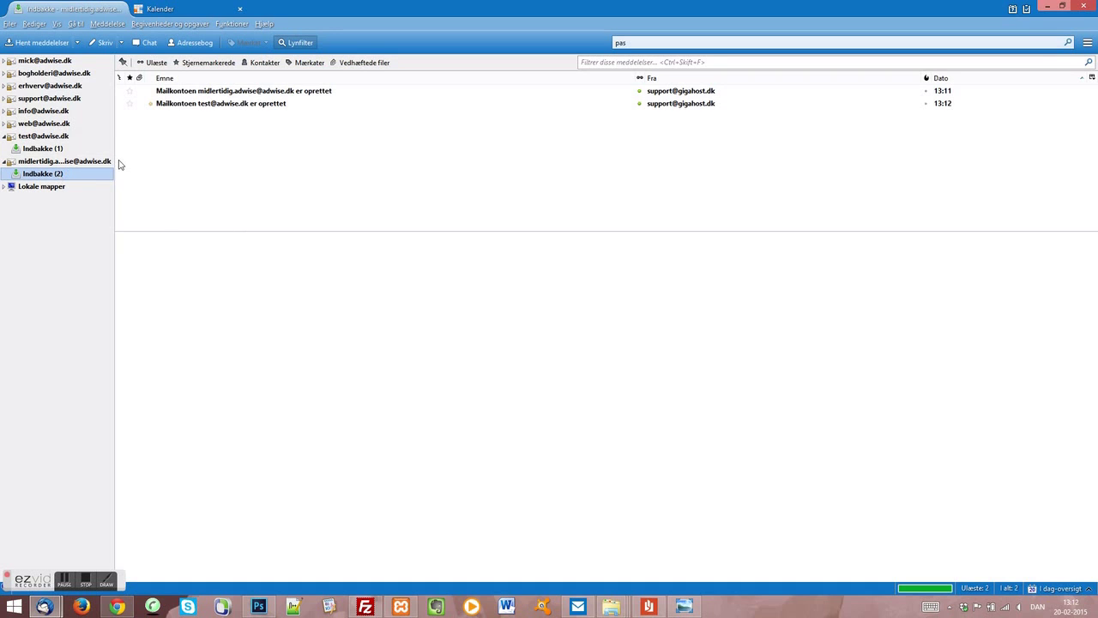